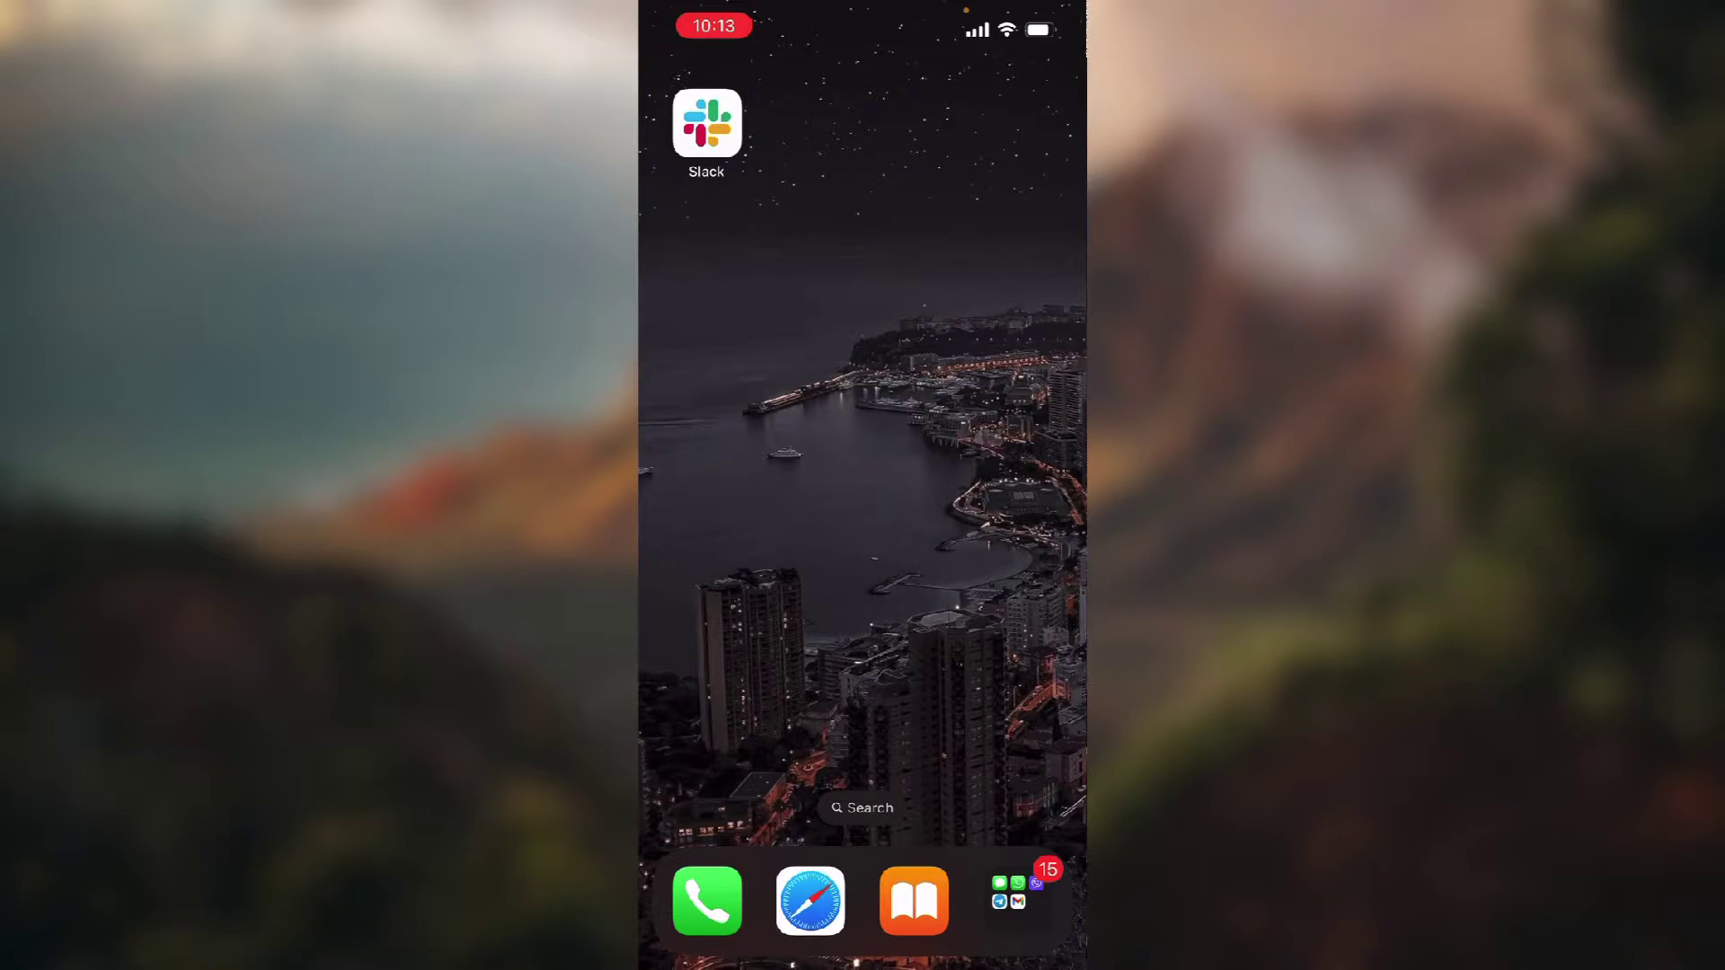
- Launch Slack from the home screen into the Test workspace
click(707, 124)
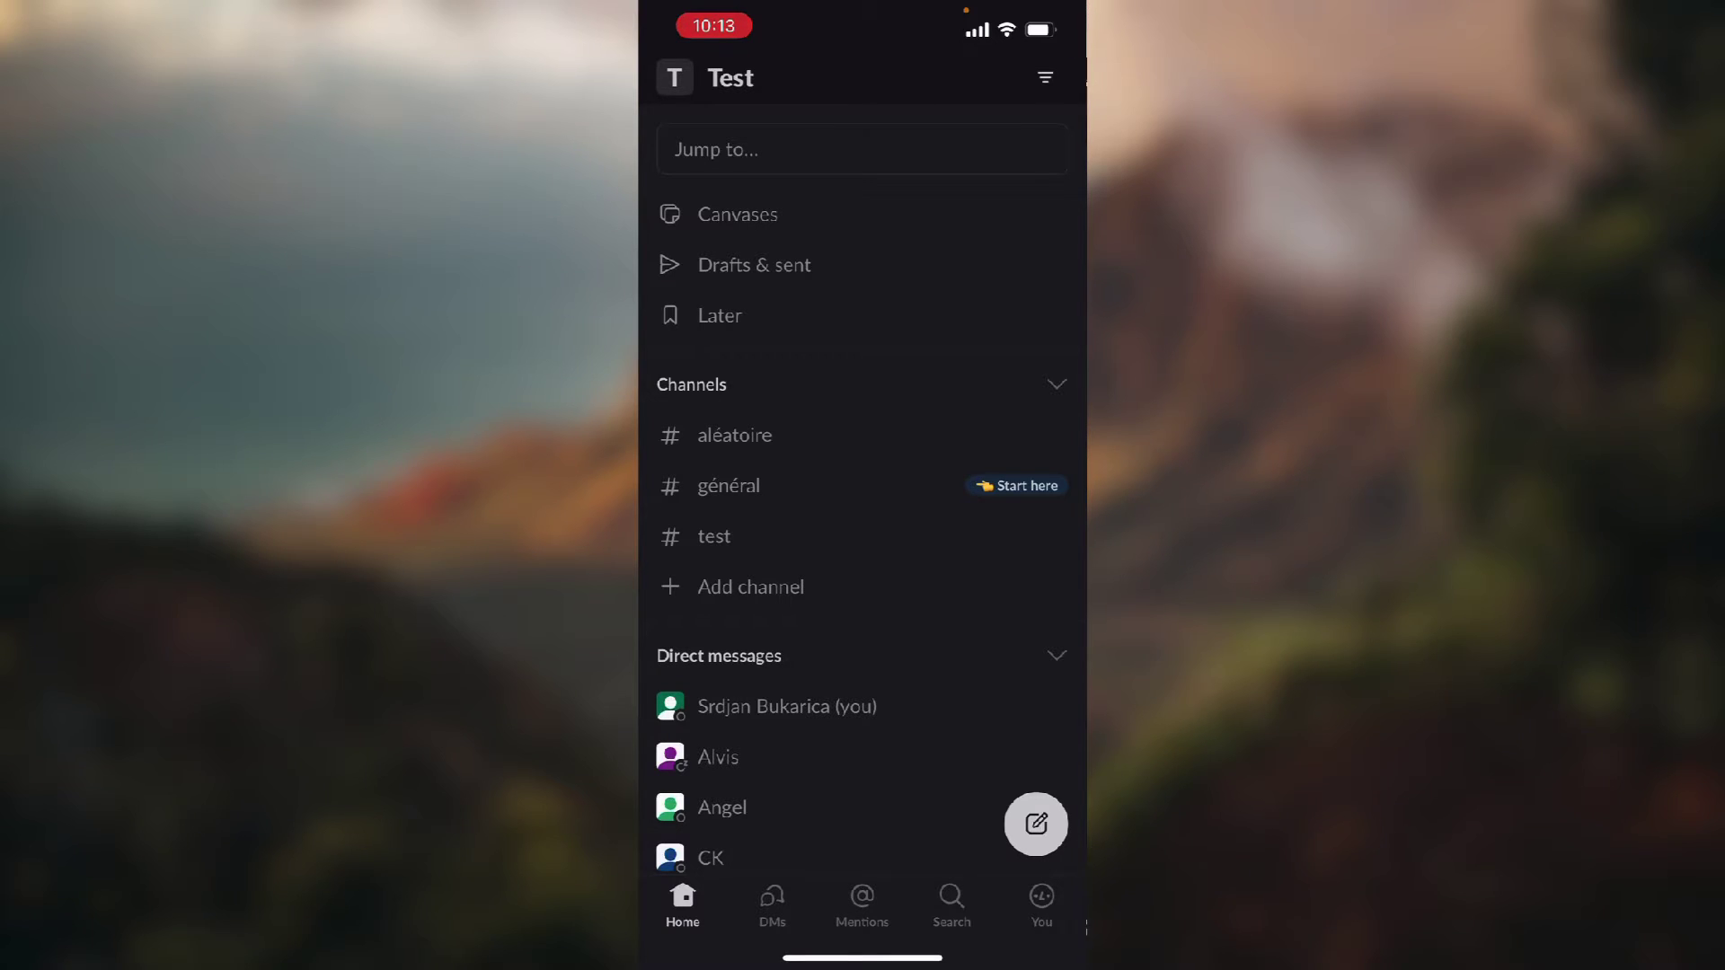
- Switch to the You tab to see your profile marked Away
click(1041, 906)
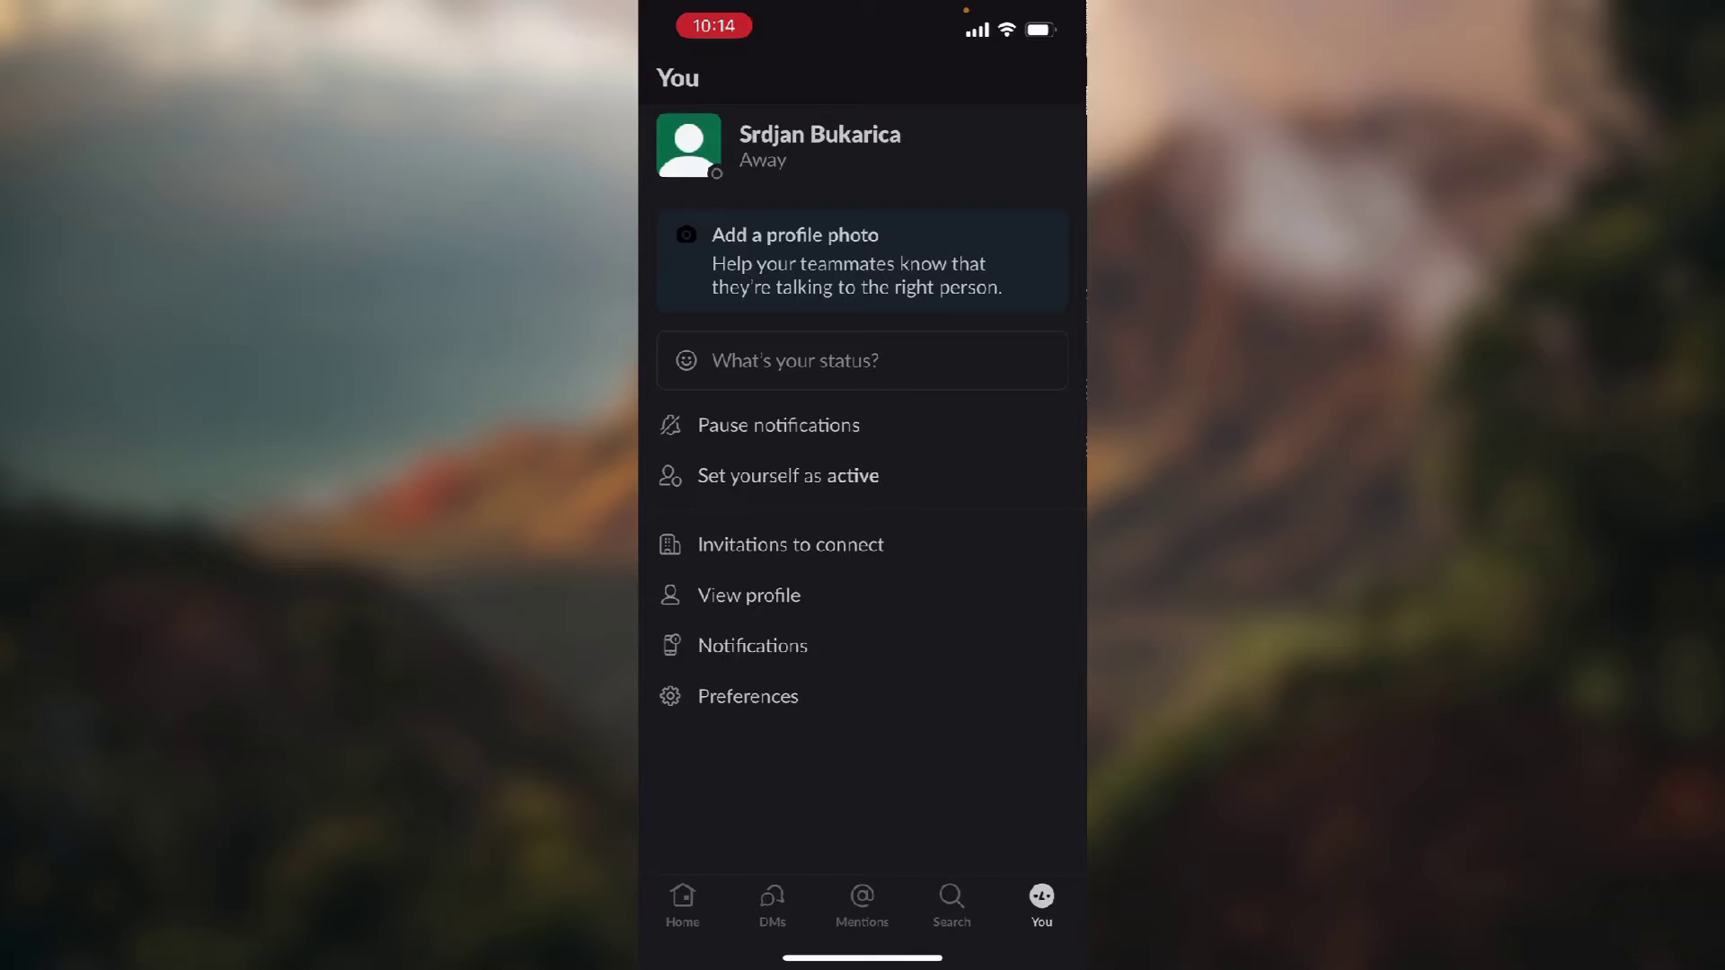
- Toggle 'Set yourself as active' until your presence shows Active with a green dot
click(789, 477)
click(784, 476)
click(787, 475)
- Return to the Home tab and swipe up to leave Slack for the iOS home screen
click(682, 904)
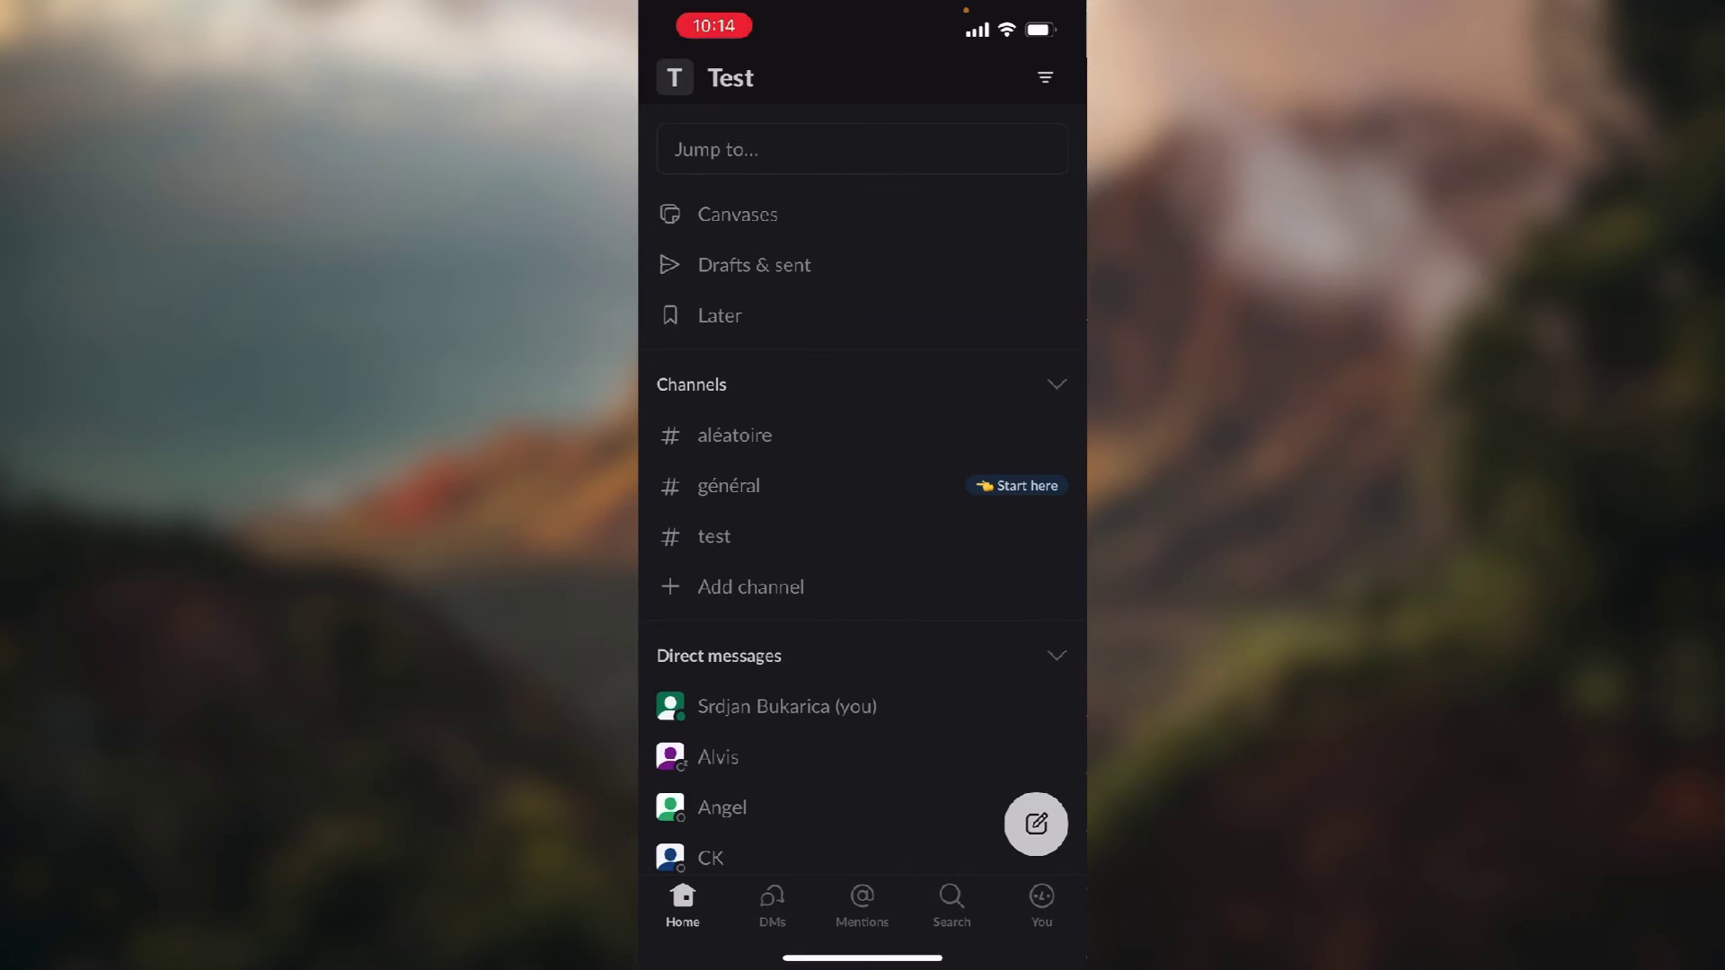
drag(864, 958, 862, 540)
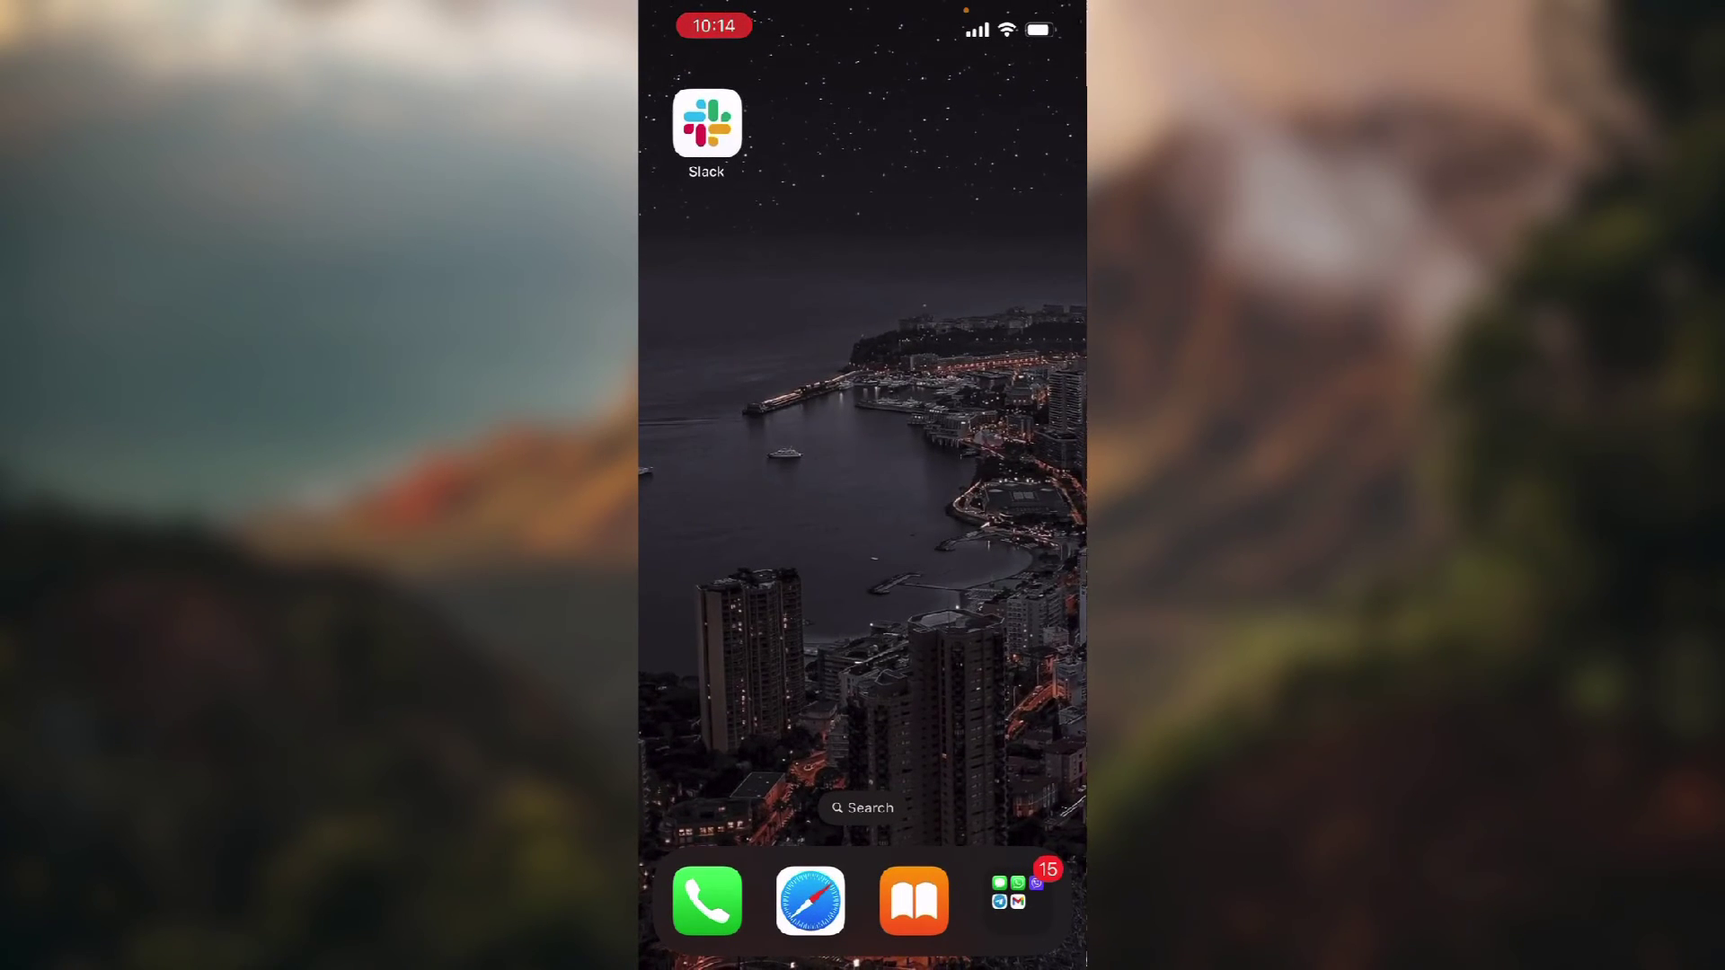